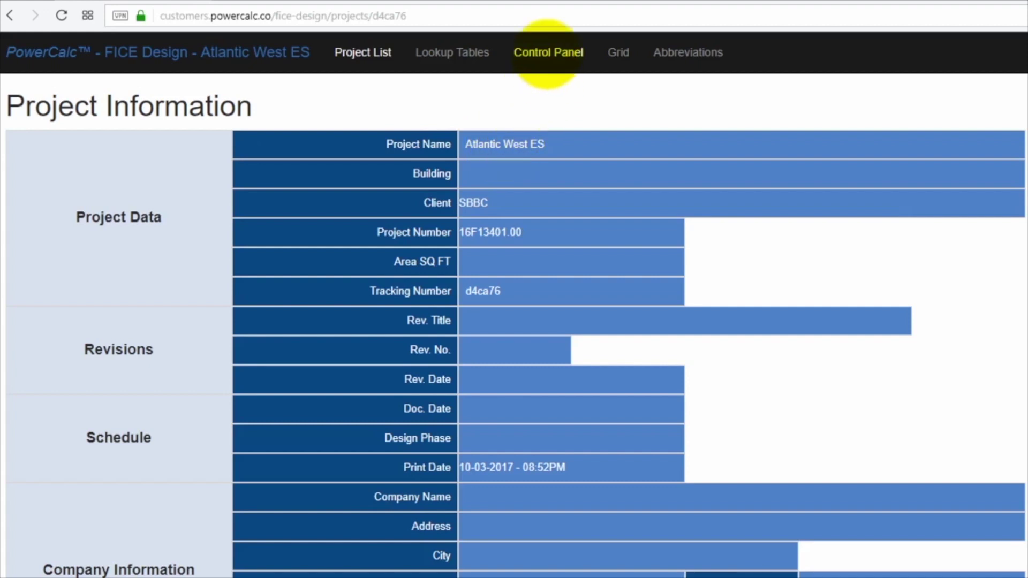
# Show the project control panel, select panelboard P, and scroll through the listing.
pyautogui.click(546, 53)
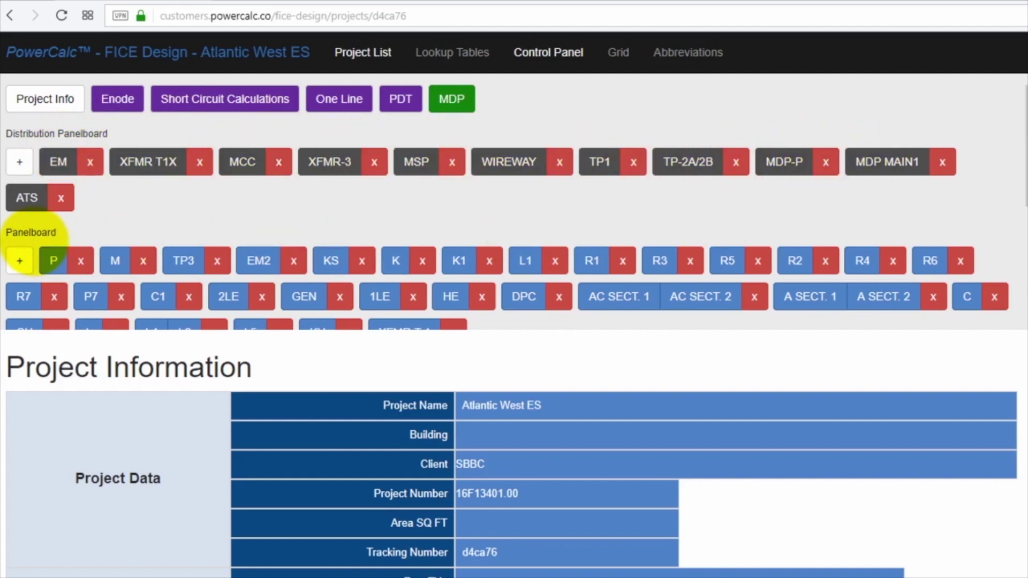
pyautogui.click(47, 257)
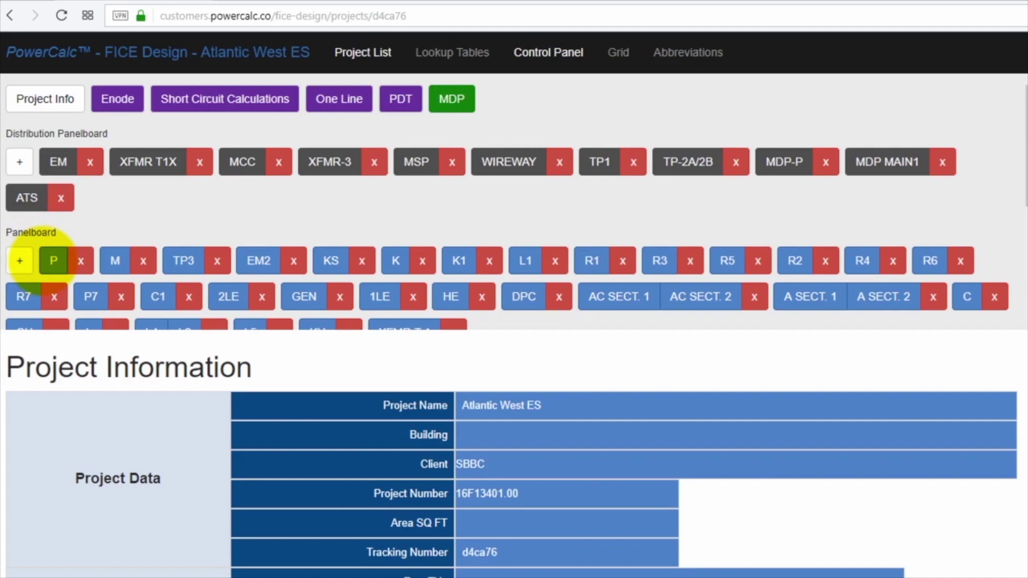
pyautogui.scroll(-3, 24, 256)
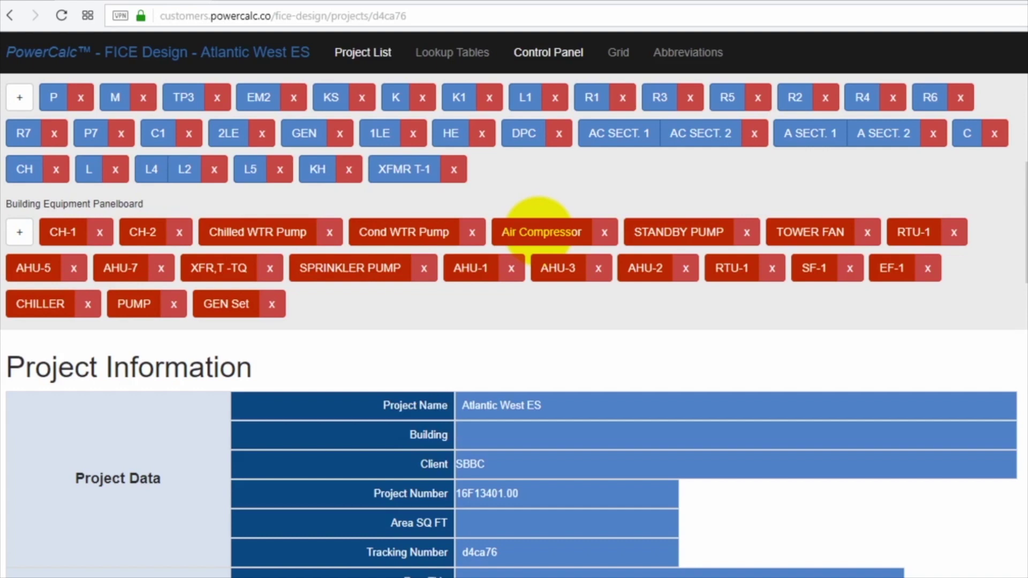
pyautogui.scroll(3, 509, 198)
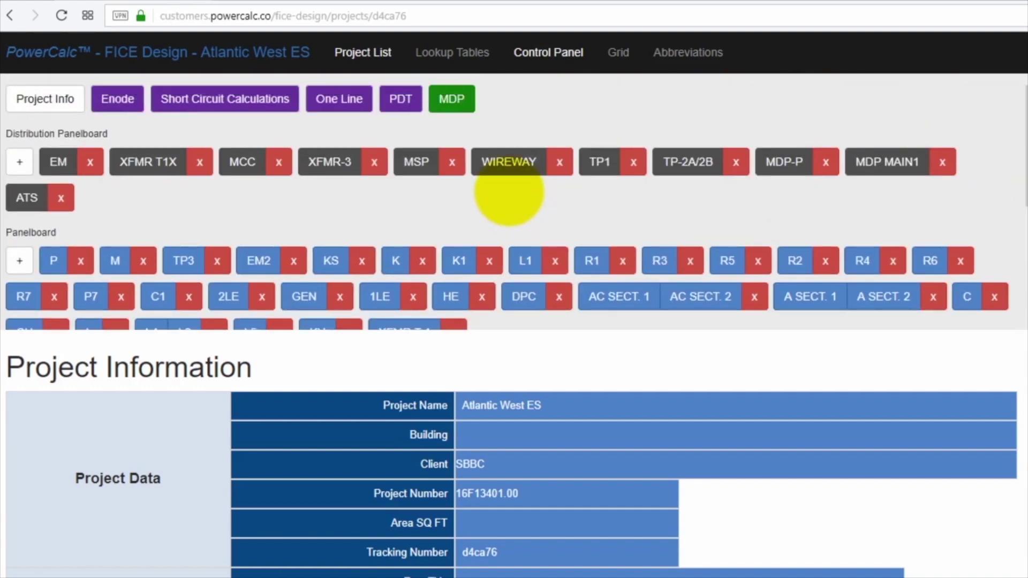
# Load the MDP panel schedule and bring the control panel back above it.
pyautogui.click(455, 99)
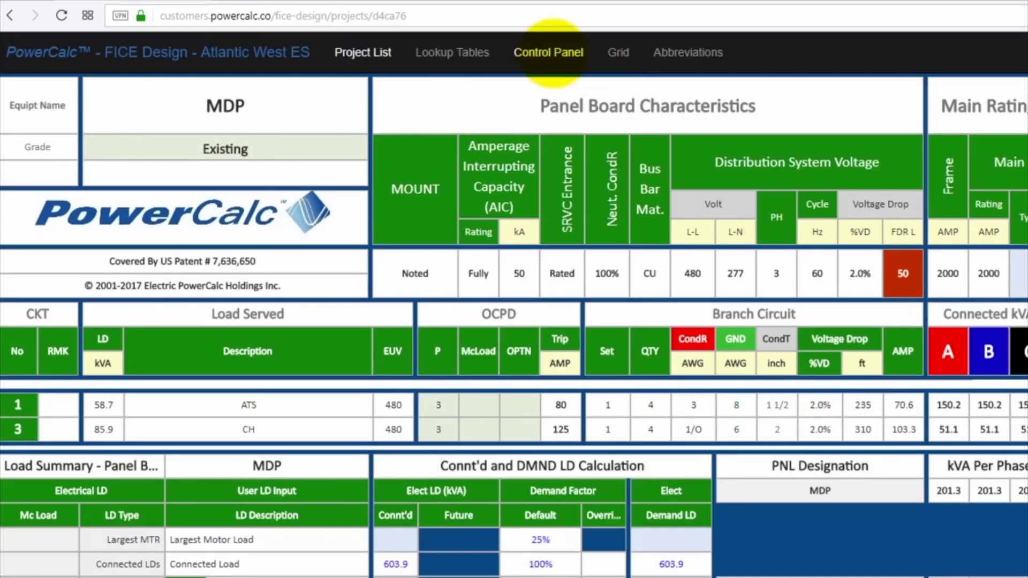
pyautogui.click(550, 53)
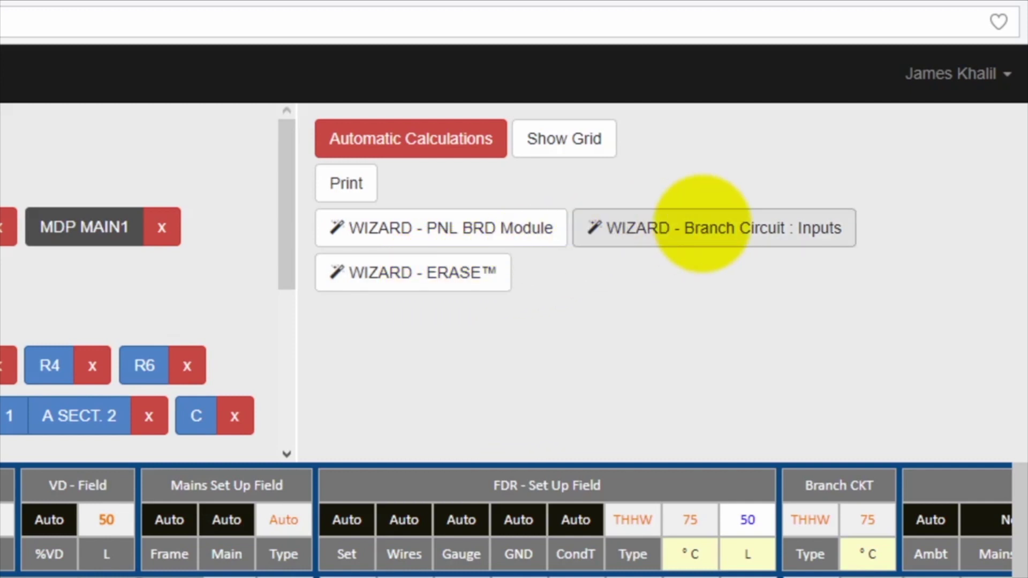
# In MDP's branch circuit inputs, set circuit 1's load type to P1.
pyautogui.click(703, 225)
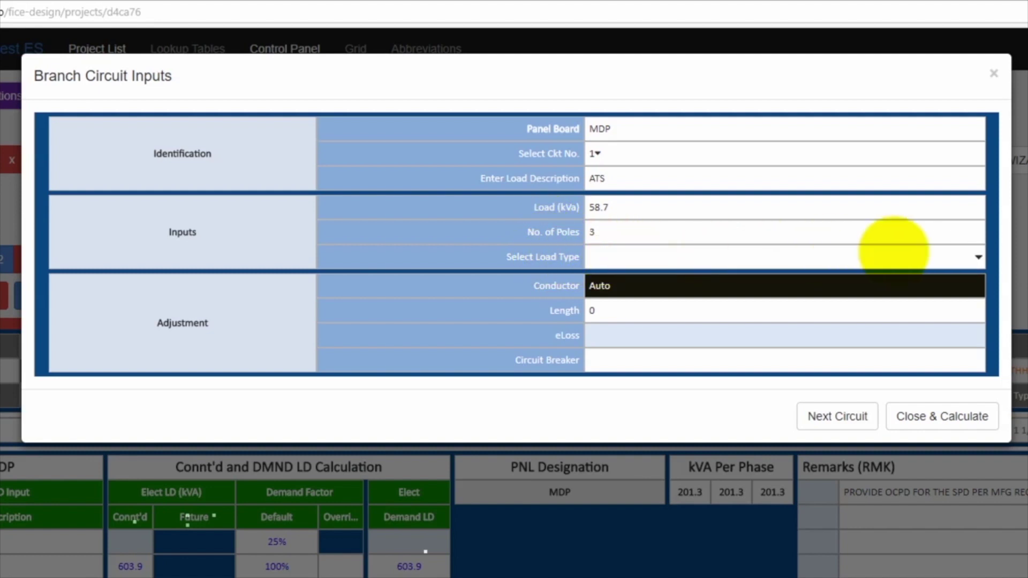
pyautogui.click(979, 259)
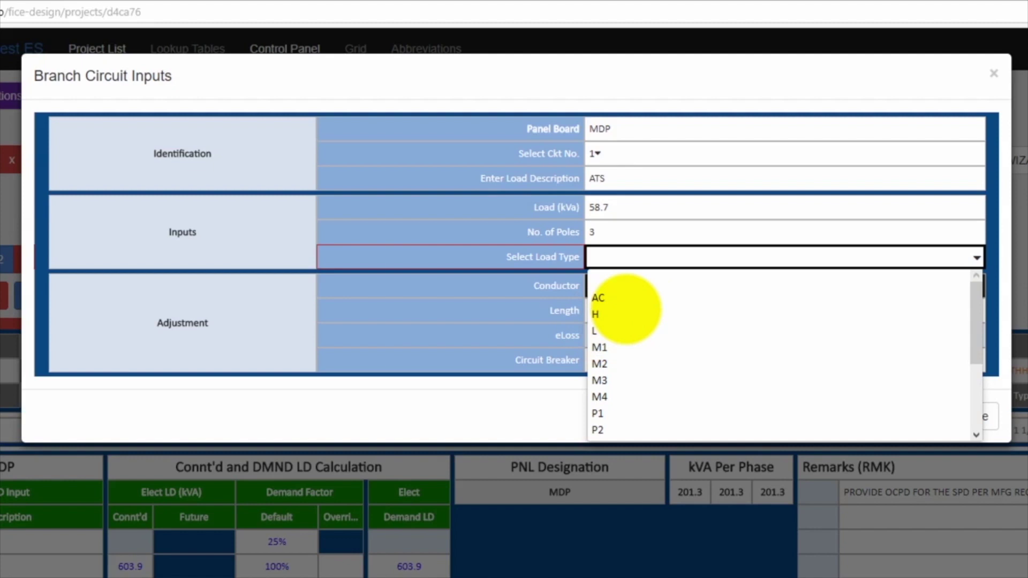
pyautogui.click(977, 258)
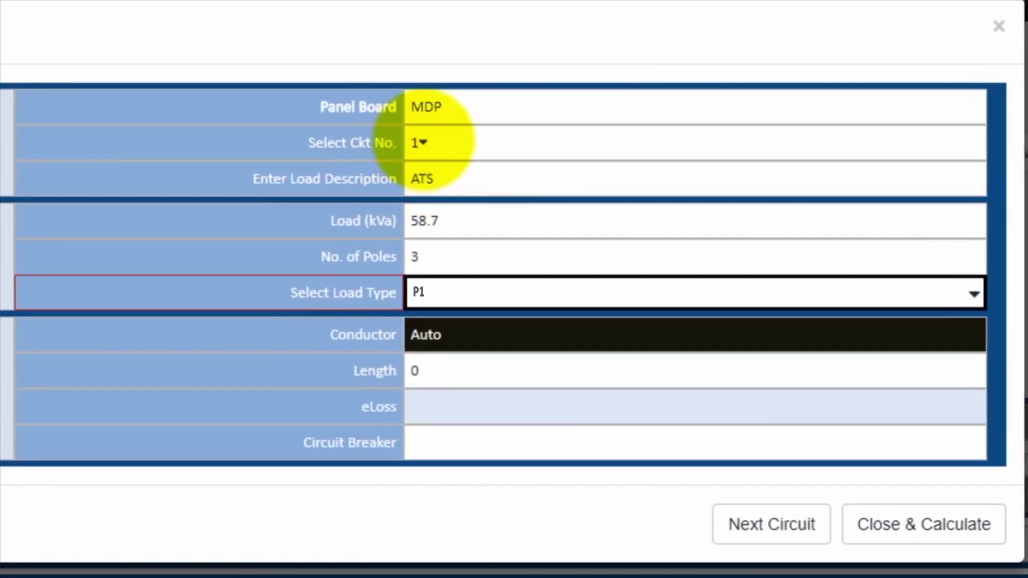
# Review circuits 2, 3 (CH) and 4 (EM), then save and recalculate the MDP panel.
pyautogui.click(576, 152)
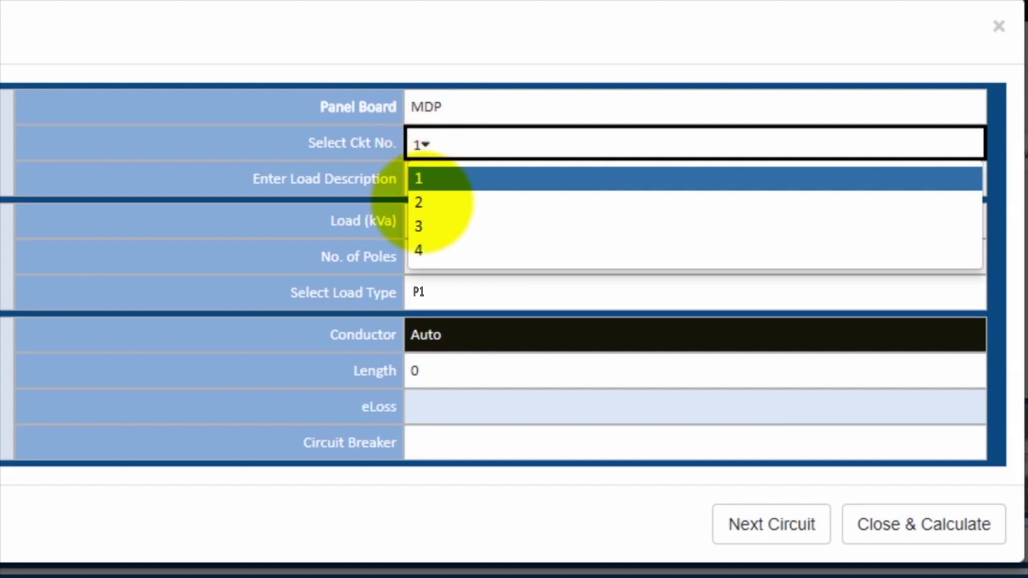
pyautogui.click(419, 208)
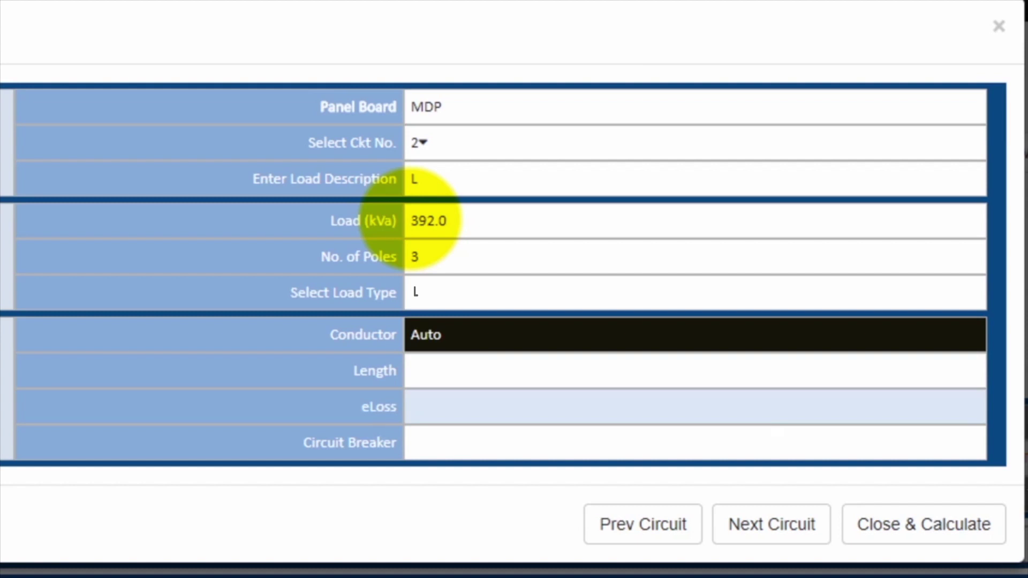
pyautogui.click(778, 521)
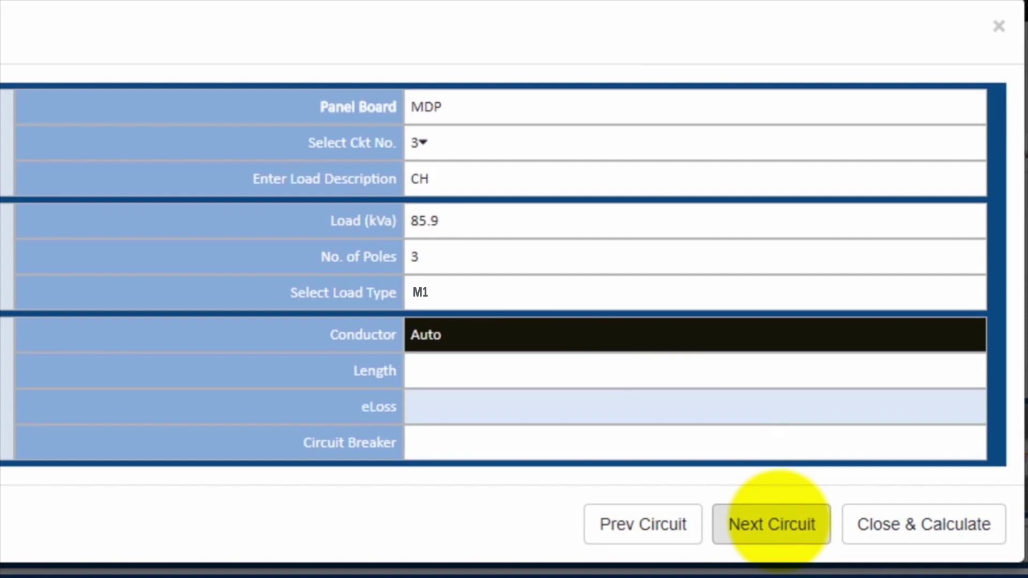
pyautogui.click(780, 522)
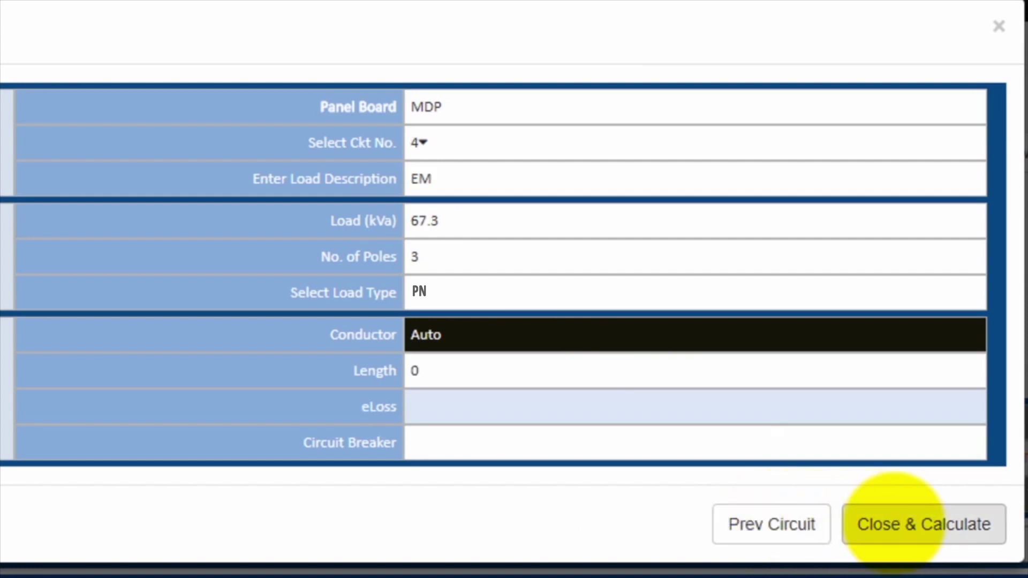
pyautogui.click(893, 523)
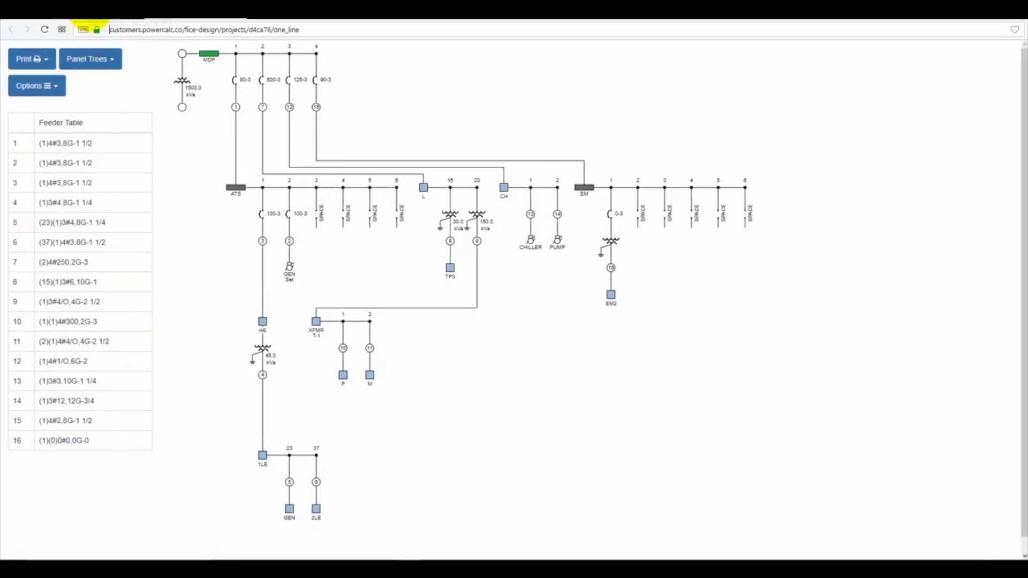
pyautogui.hotkey('alt', 'Left')
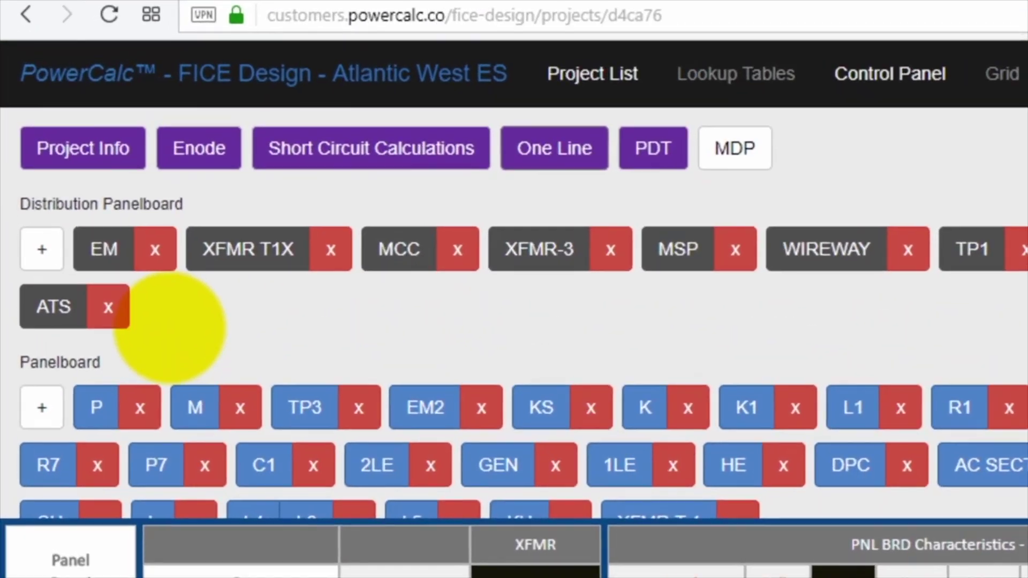
pyautogui.scroll(-2, 144, 287)
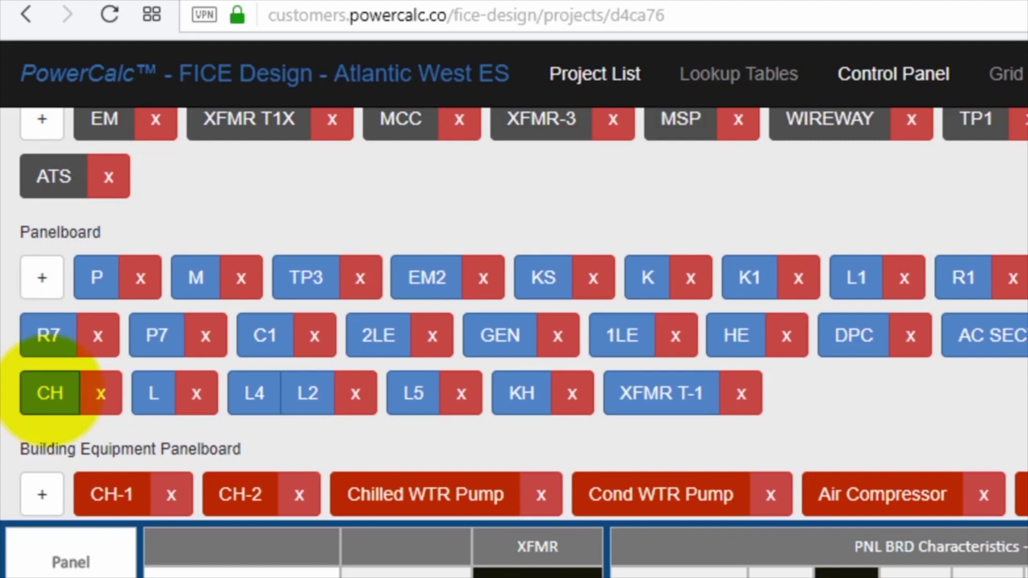
pyautogui.click(49, 394)
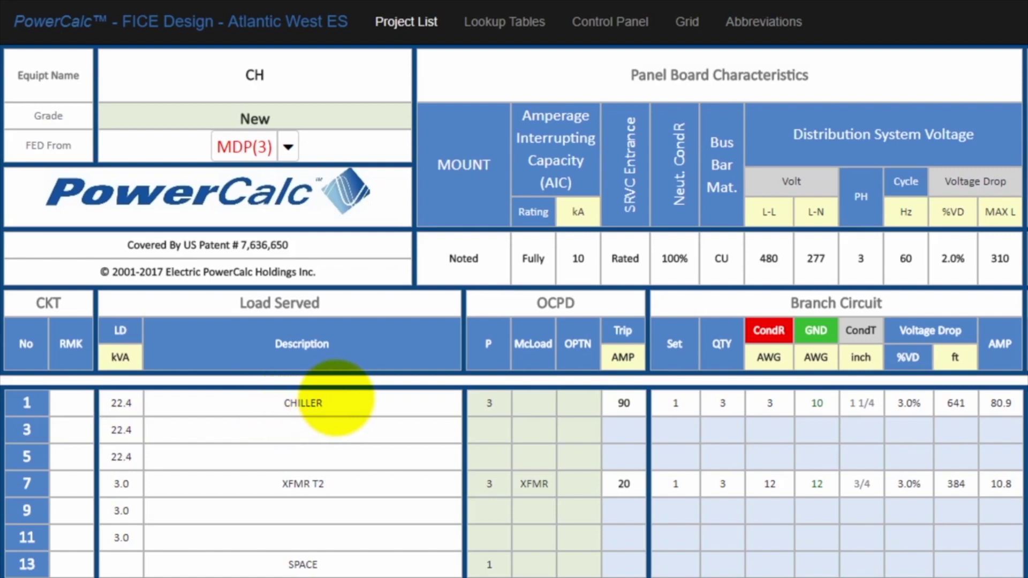
pyautogui.click(593, 403)
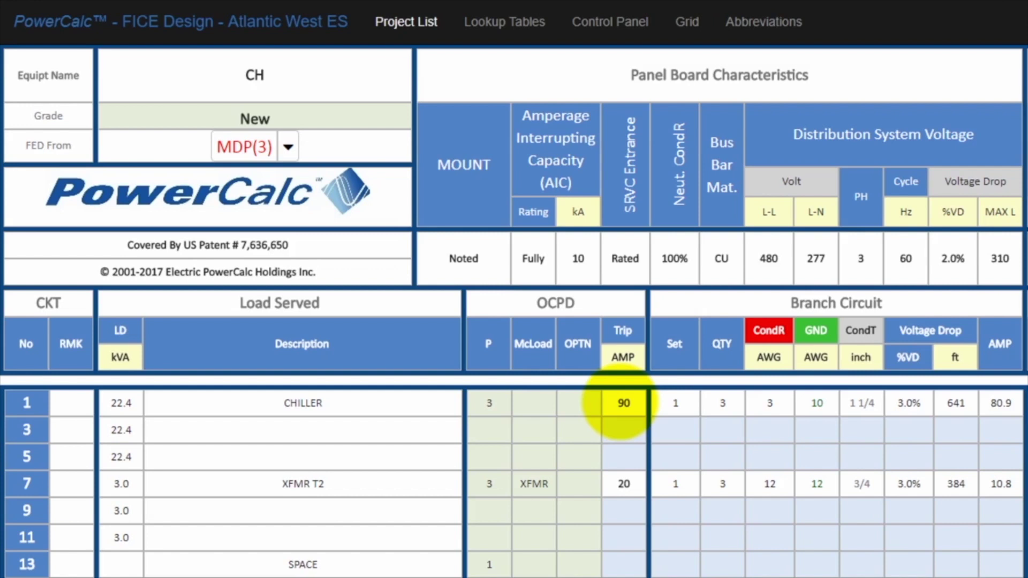
pyautogui.click(676, 403)
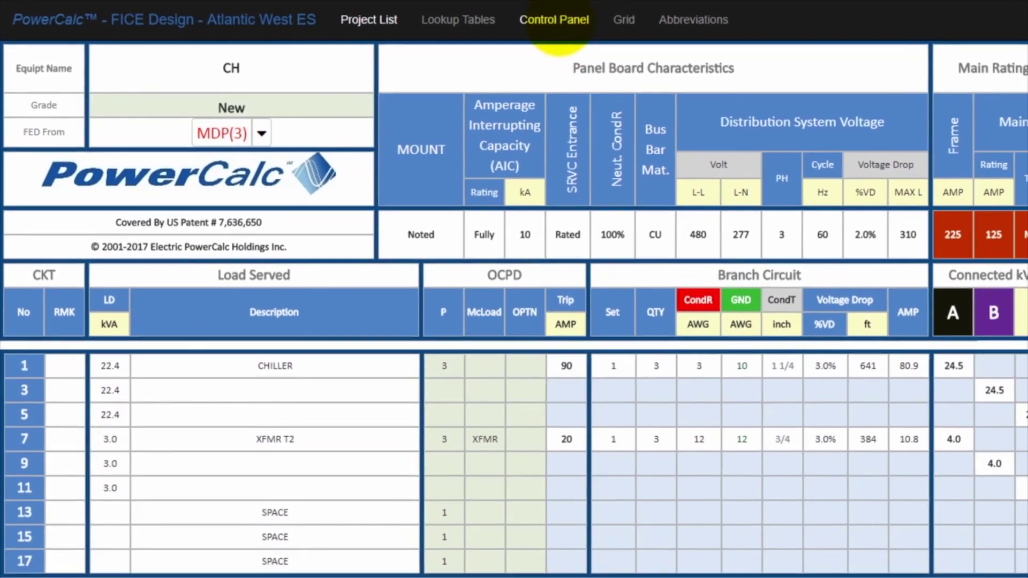
# Open the CHILLER sheet from the control panel's Building Equipment section.
pyautogui.click(556, 25)
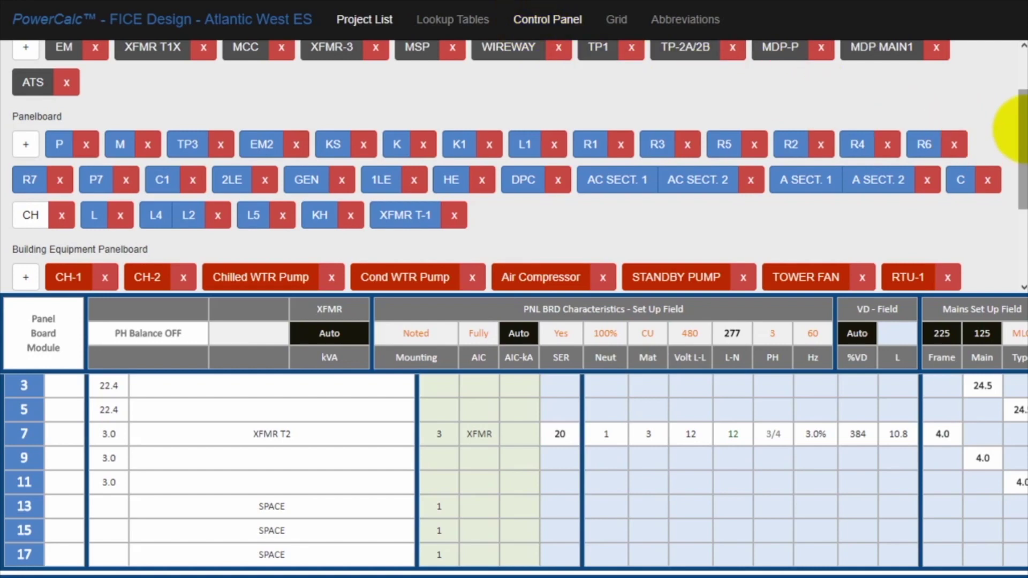
pyautogui.scroll(-1, 1022, 137)
pyautogui.moveTo(1022, 144); pyautogui.dragTo(1010, 264)
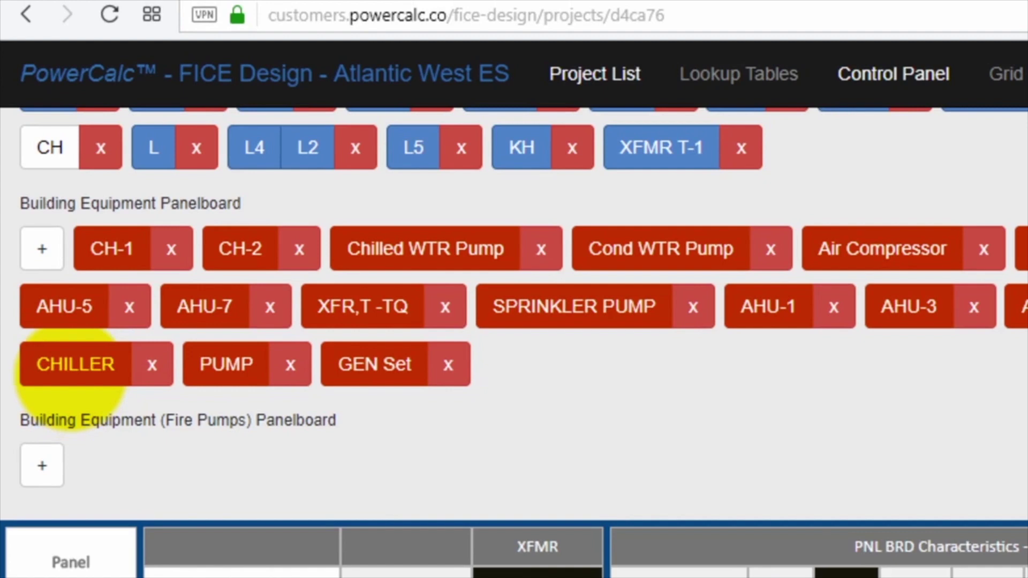
pyautogui.click(69, 375)
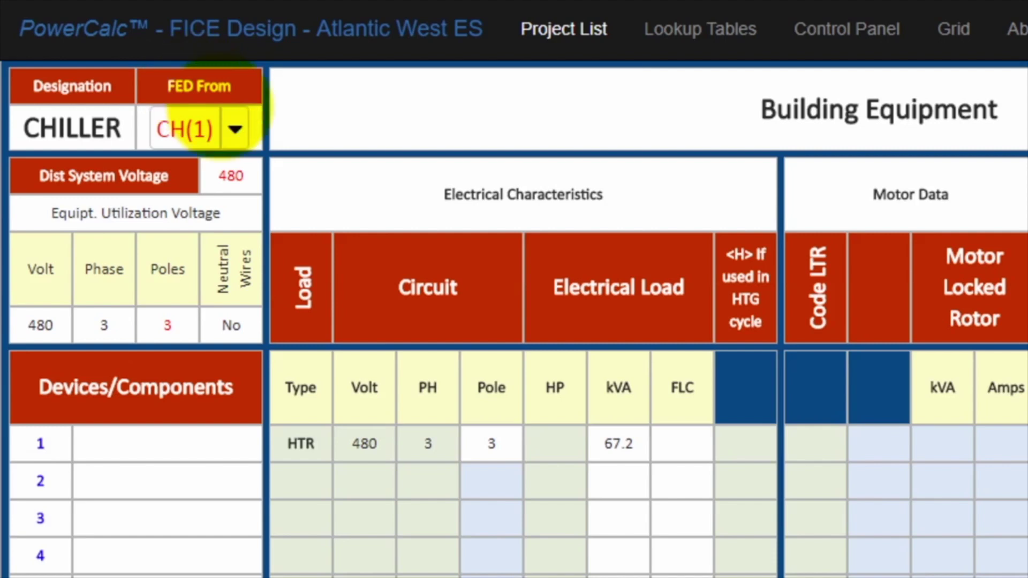
# Change the CHILLER's feed from CH circuit 1 to panel EM circuit 2.
pyautogui.click(236, 129)
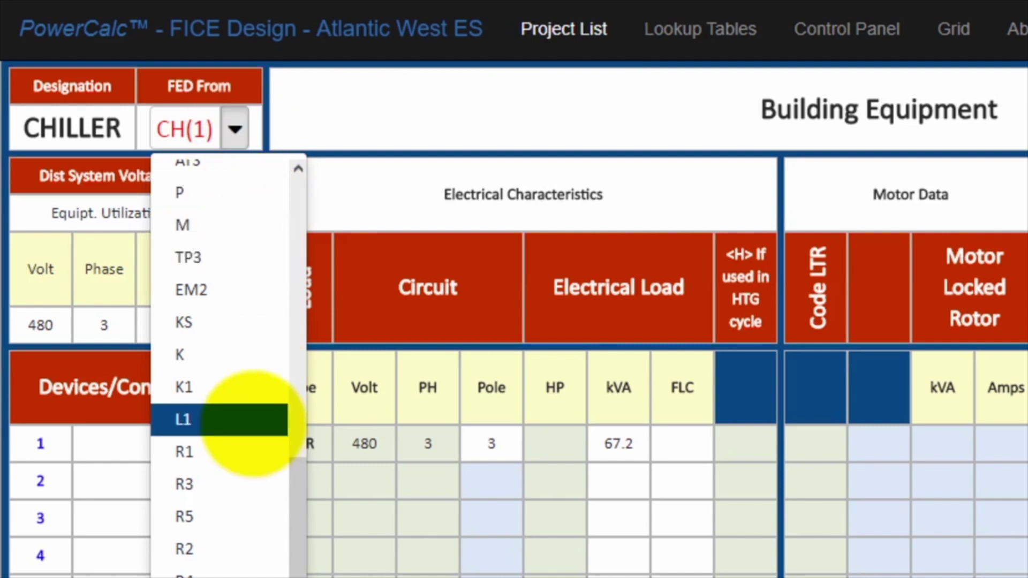
pyautogui.scroll(4, 231, 370)
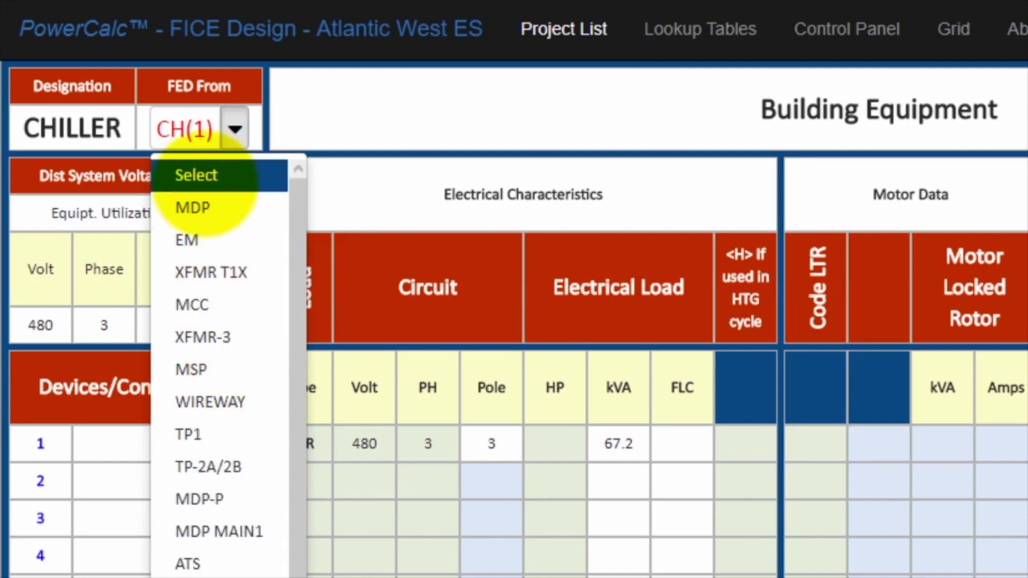
pyautogui.click(207, 178)
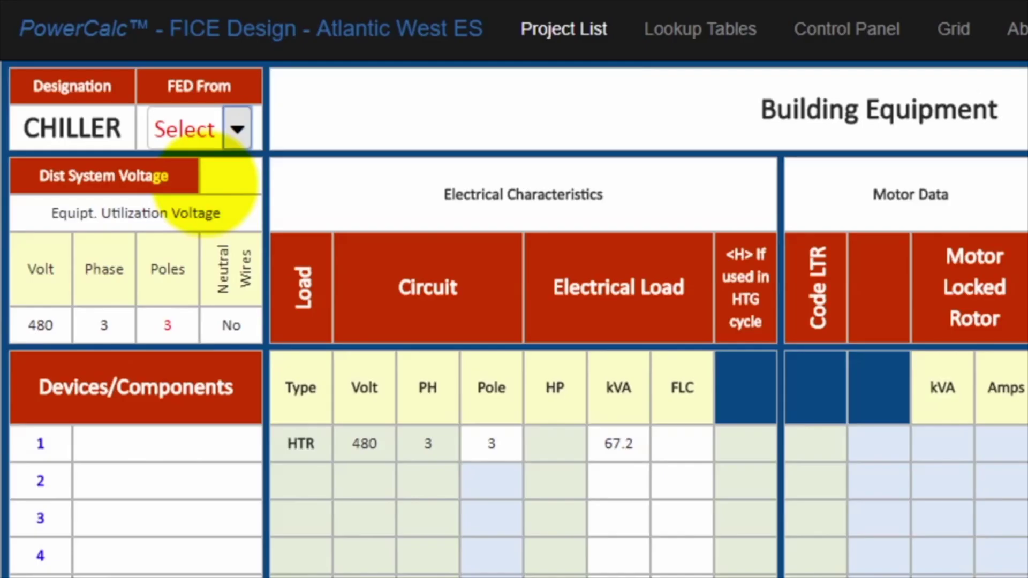
pyautogui.click(238, 128)
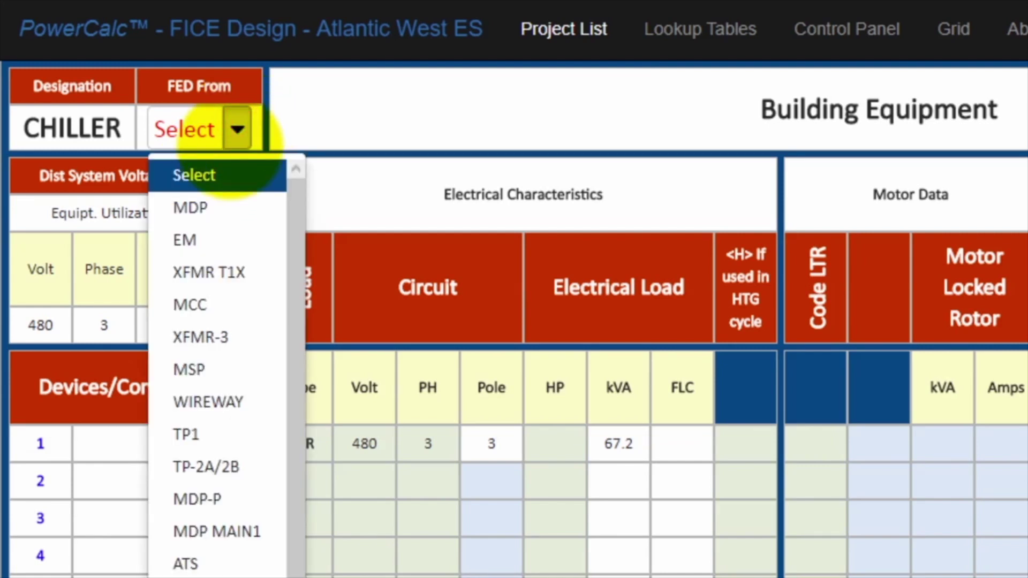
pyautogui.click(188, 241)
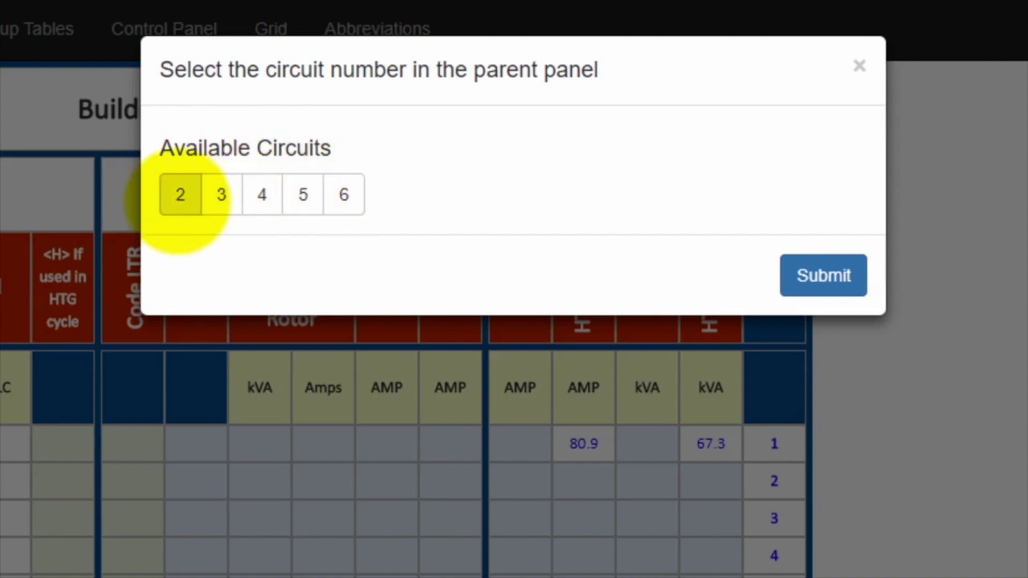
pyautogui.click(179, 199)
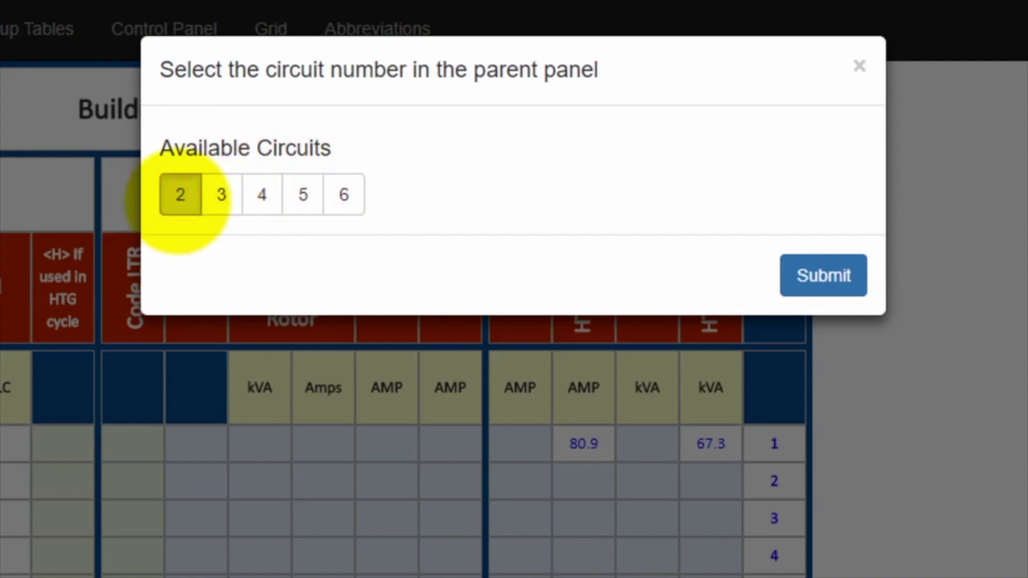
pyautogui.click(822, 275)
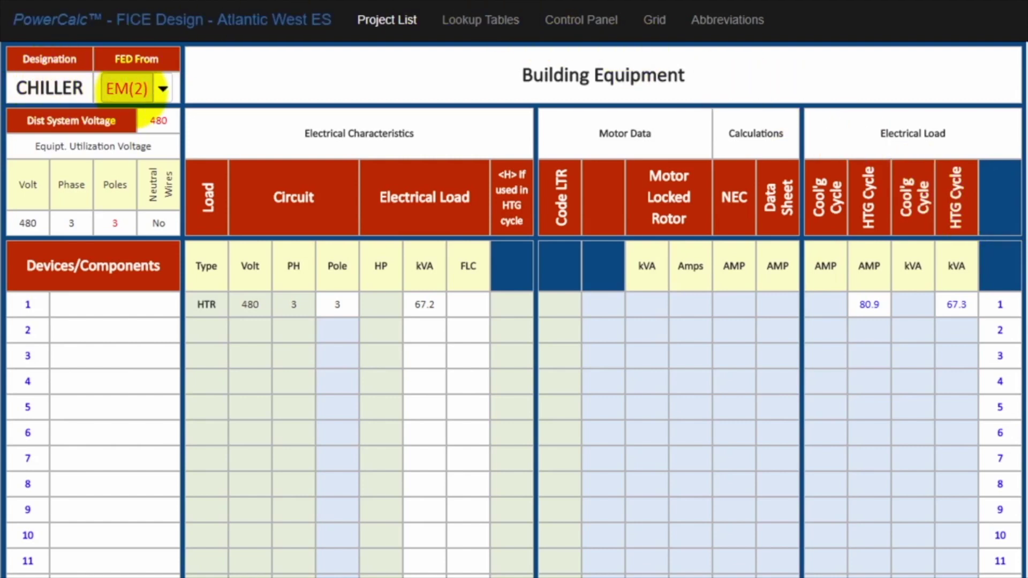
# Follow the EM(2) feed link to panel EM's schedule, showing CHILLER on circuit 2 at 90 A.
pyautogui.click(132, 87)
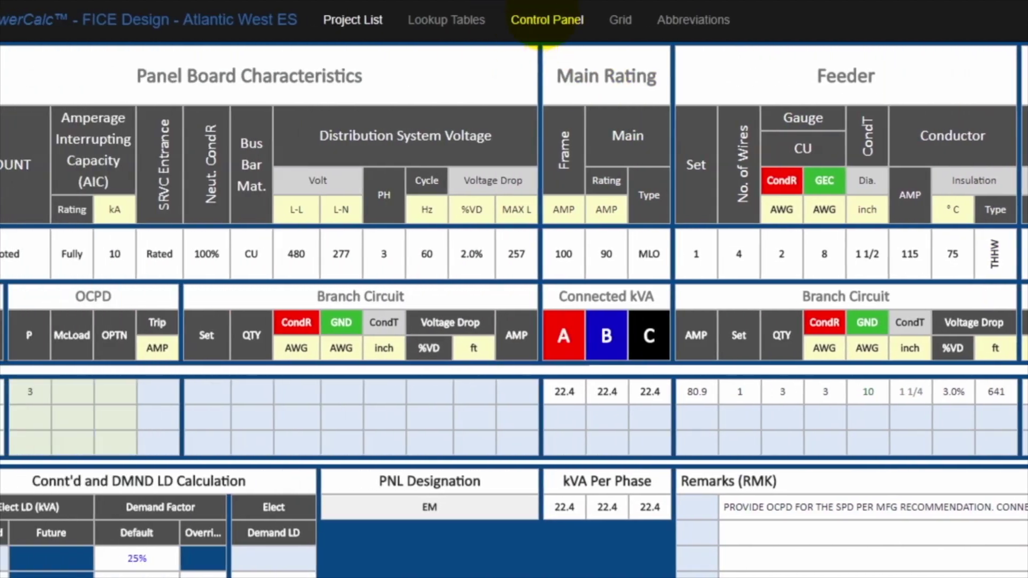
# Return to the control panel and open the project's one-line diagram.
pyautogui.click(547, 20)
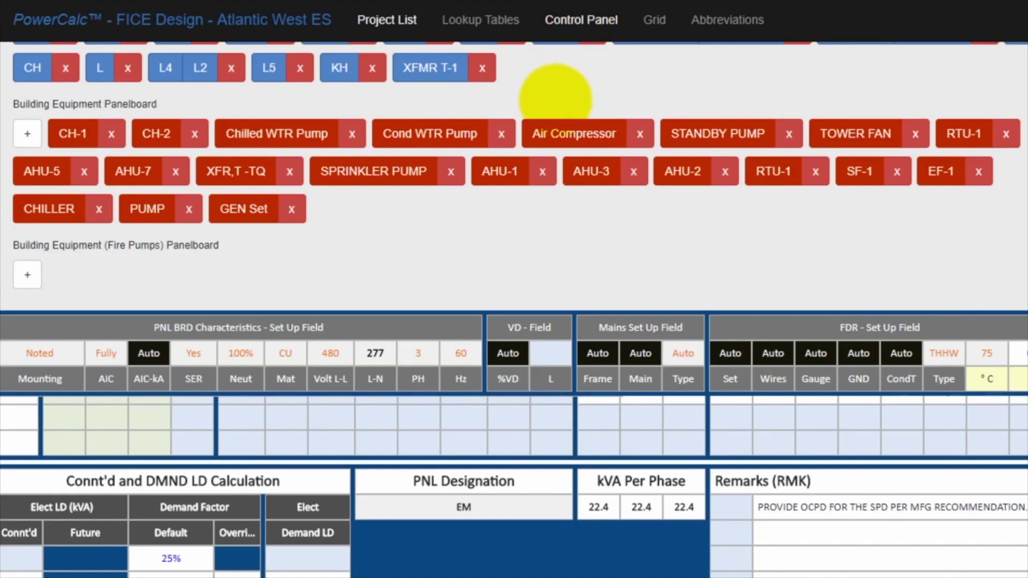
pyautogui.scroll(5, 555, 99)
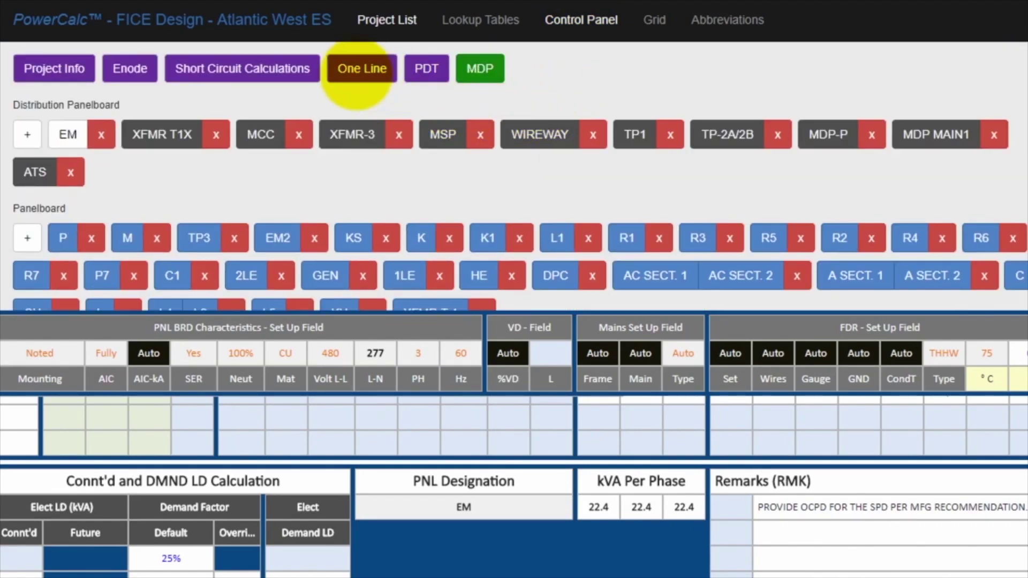
pyautogui.click(350, 70)
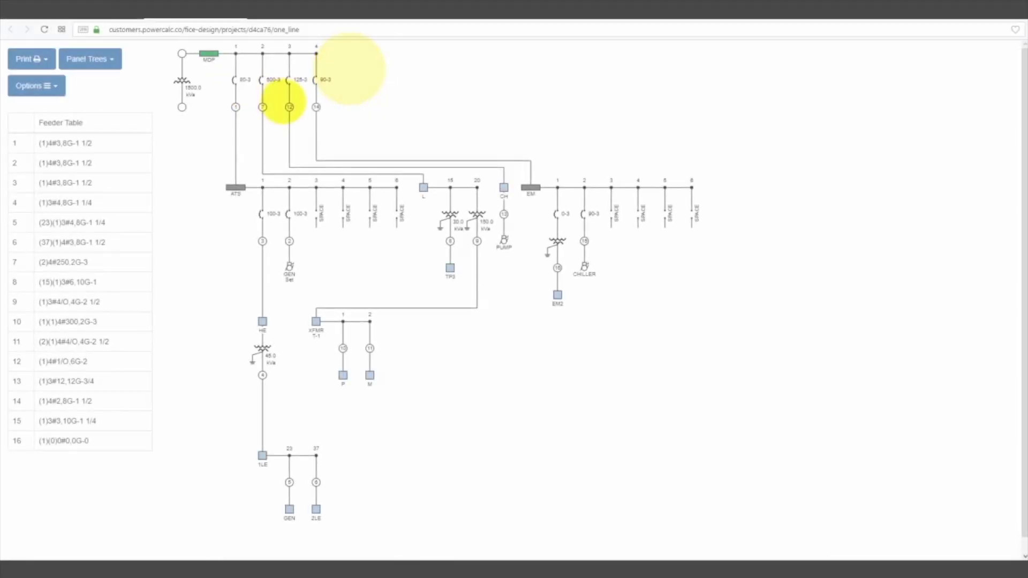